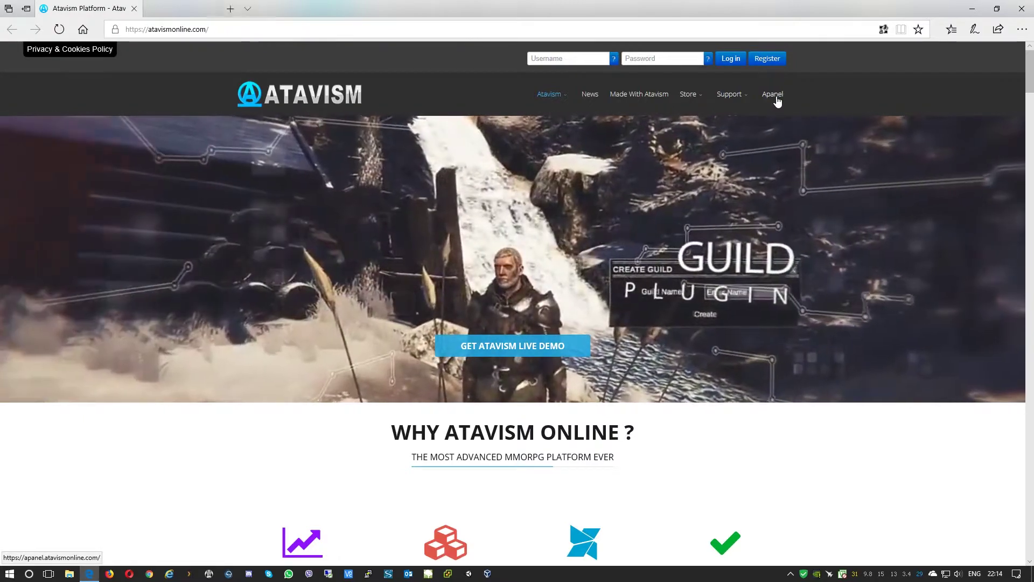
- Sign in to the Account Management portal with the account's username and password
left_click(774, 95)
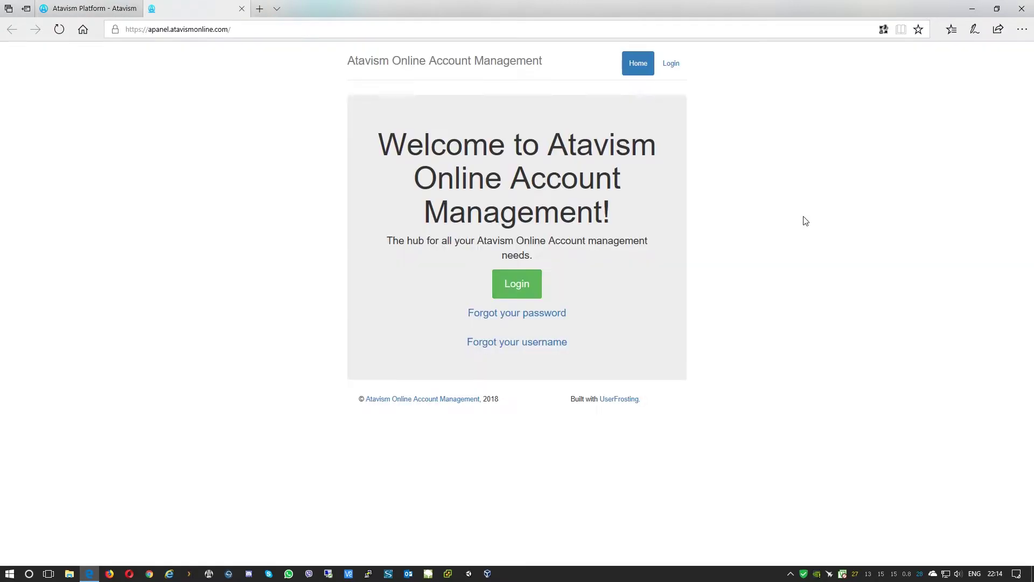
left_click(538, 286)
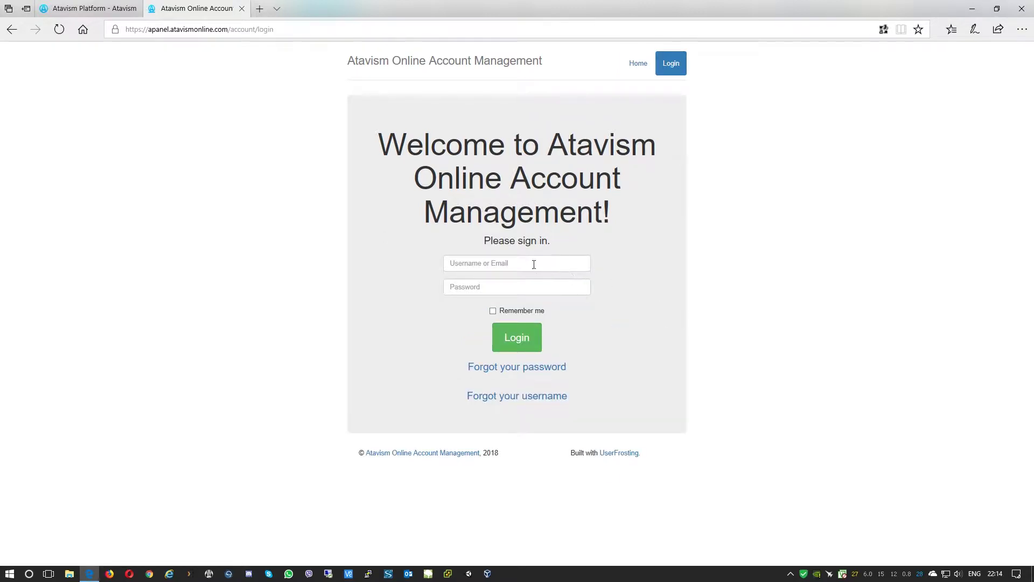
left_click(532, 263)
type("Omegx")
key("Tab")
type("••••••••••")
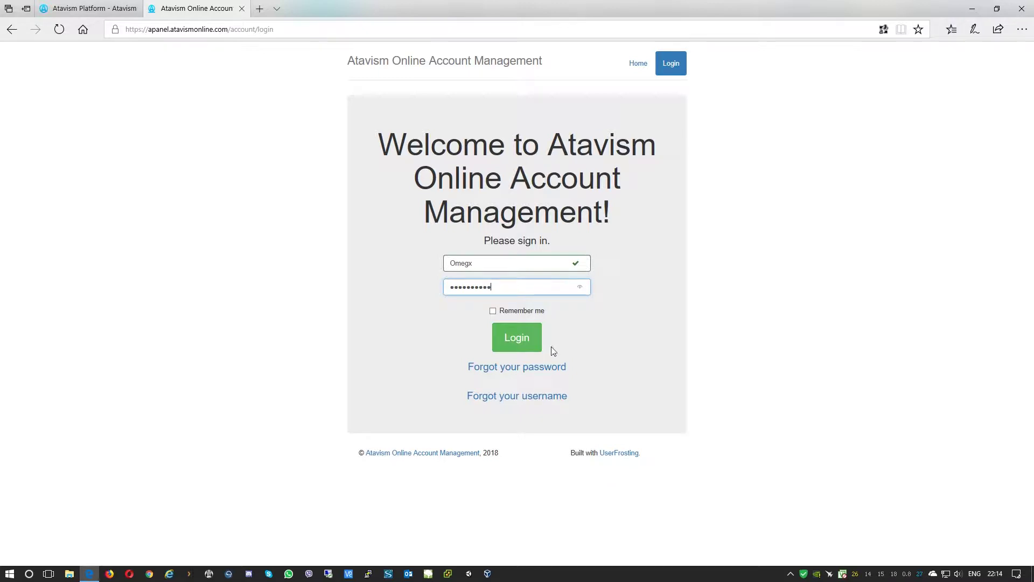
left_click(533, 339)
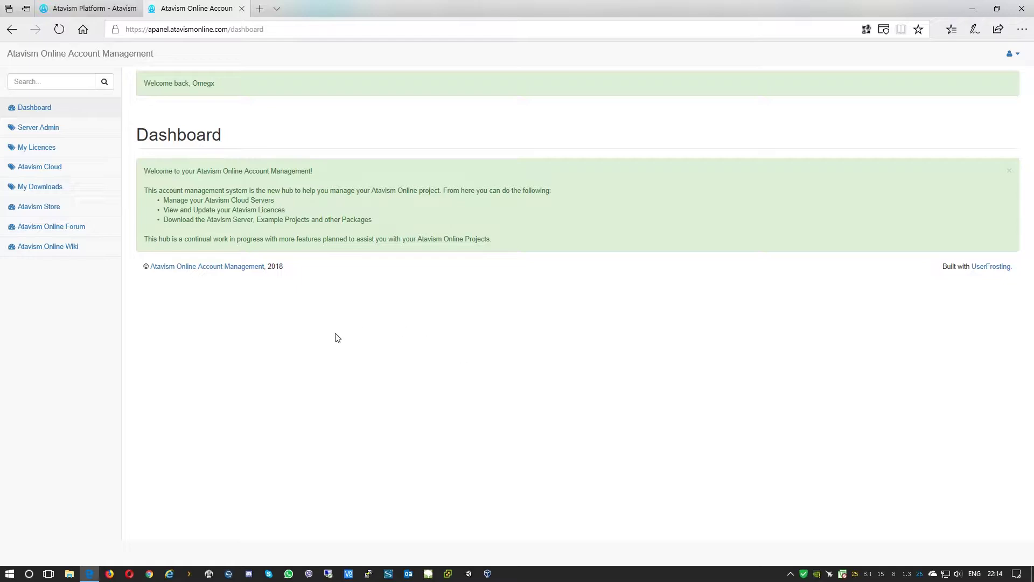
- Review My Downloads, highlighting Atavism Server 2.7 and the CentOS and Ubuntu v04 virtual machines
left_click(31, 190)
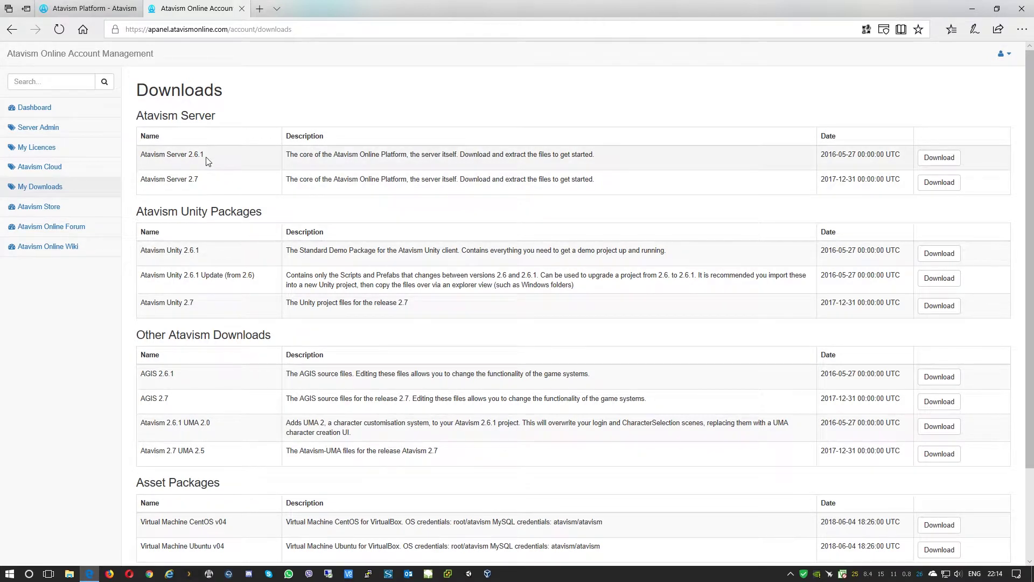
left_click_drag(141, 179, 208, 181)
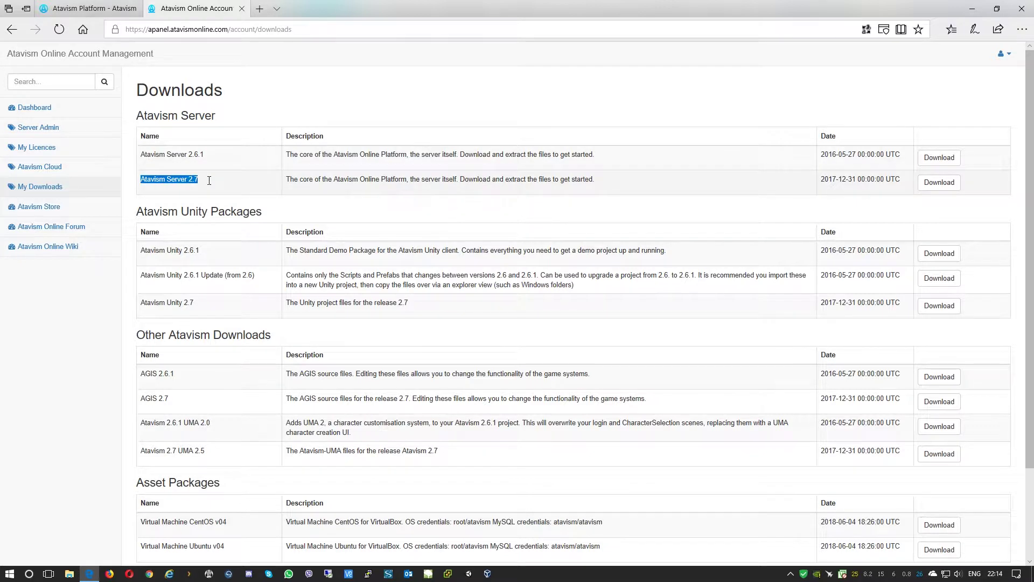
left_click(209, 180)
scroll(276, 194, "down", 3)
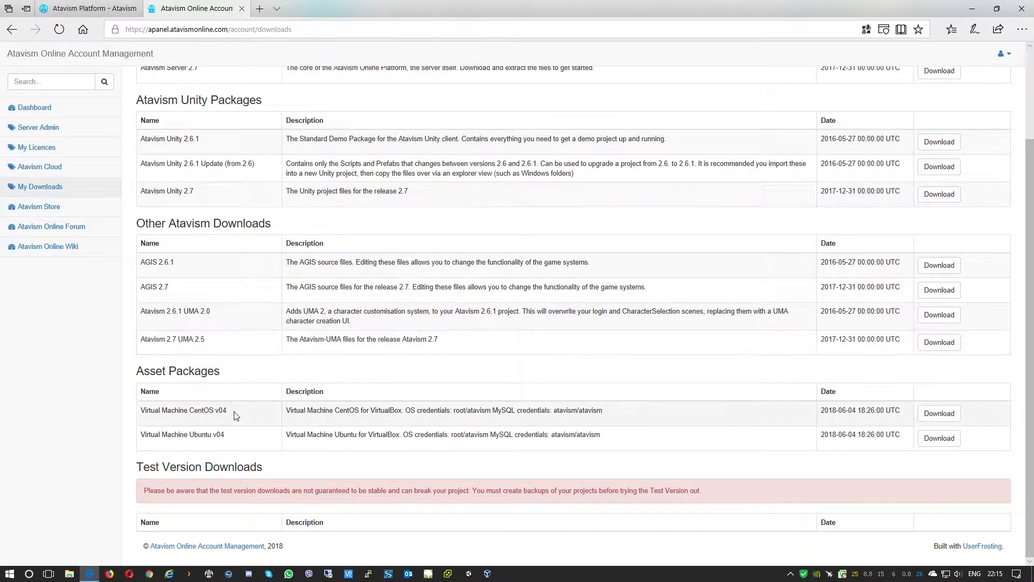
left_click_drag(142, 411, 227, 411)
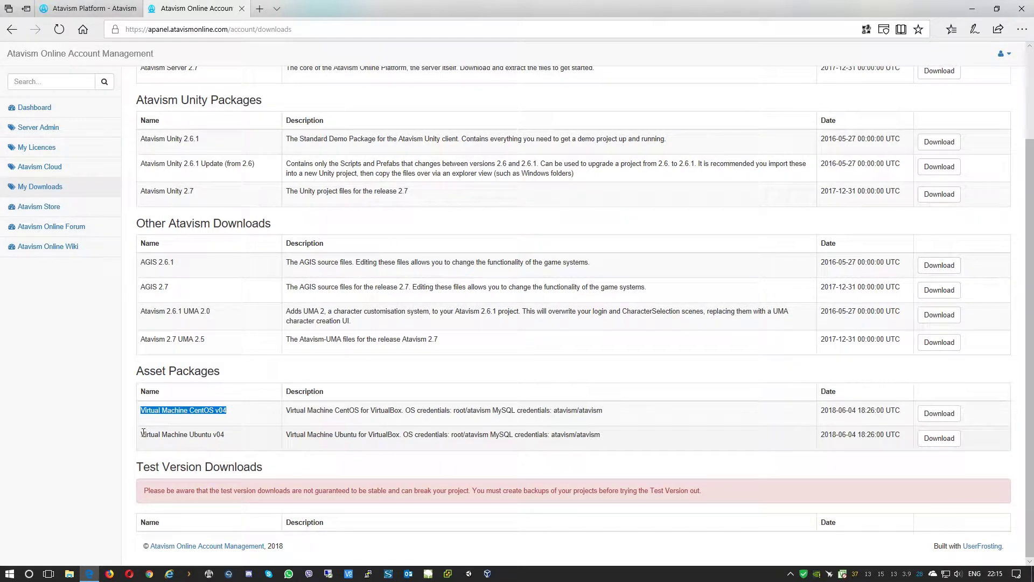
left_click_drag(143, 435, 243, 434)
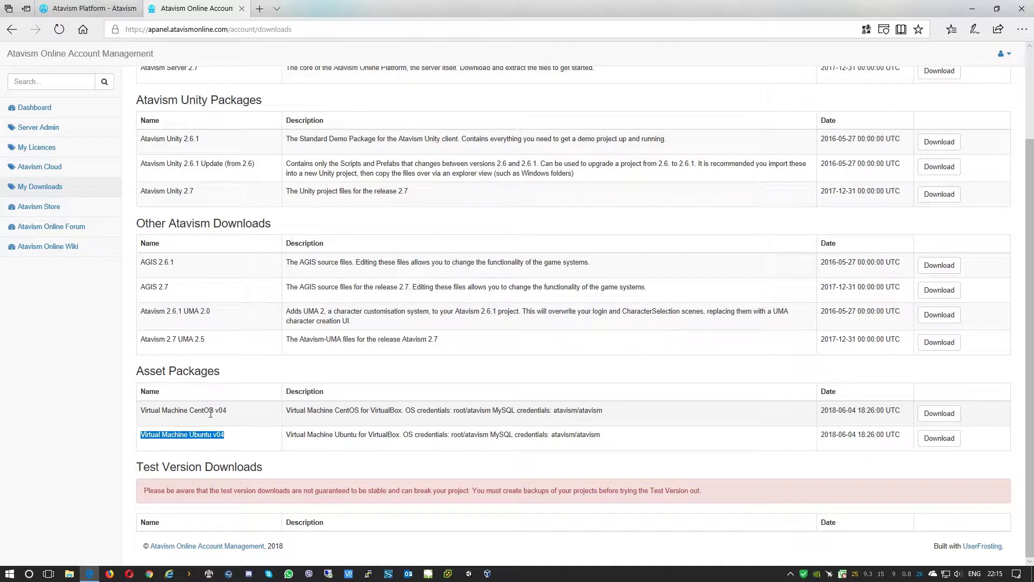
scroll(269, 360, "up", 3)
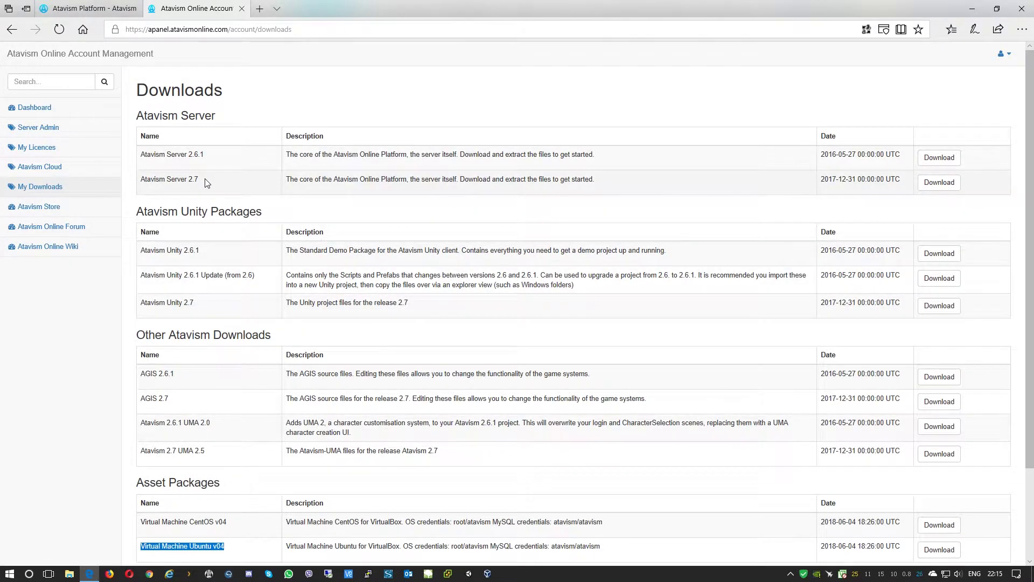
left_click_drag(200, 180, 138, 179)
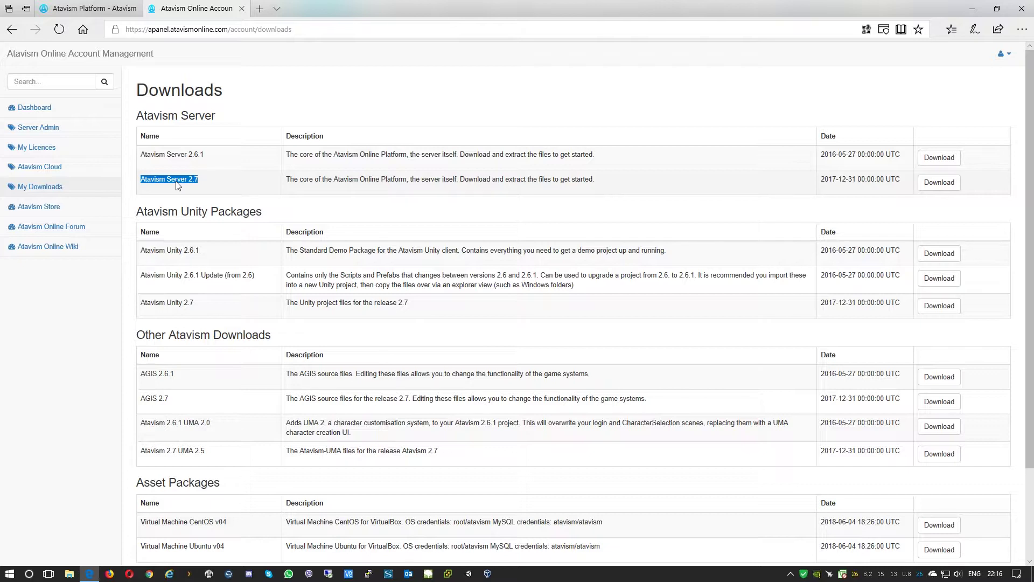
- Review the On-Premises Ultra licence under My Licences, then return to the Atavism website tab
left_click(46, 153)
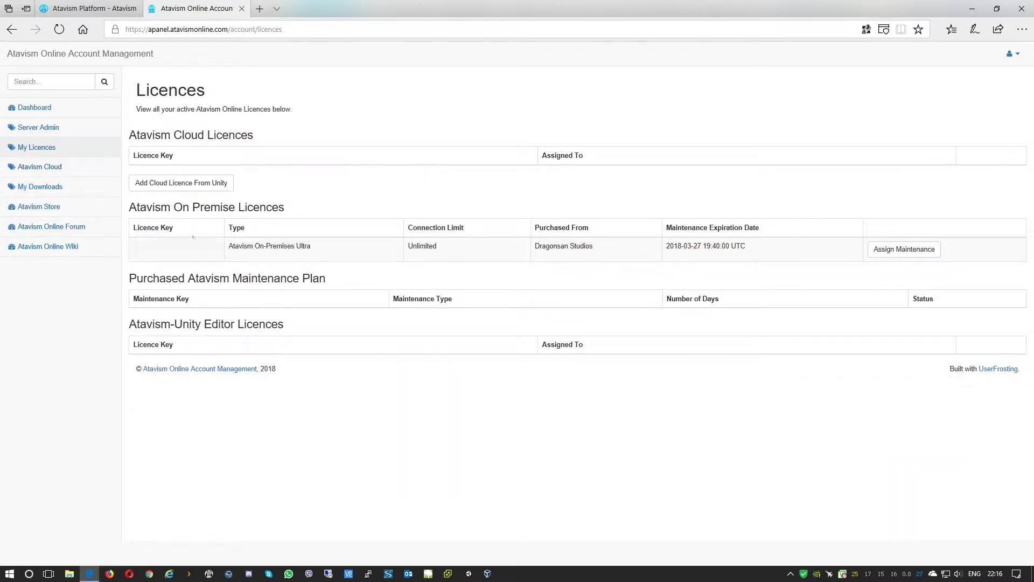
left_click_drag(229, 250, 314, 247)
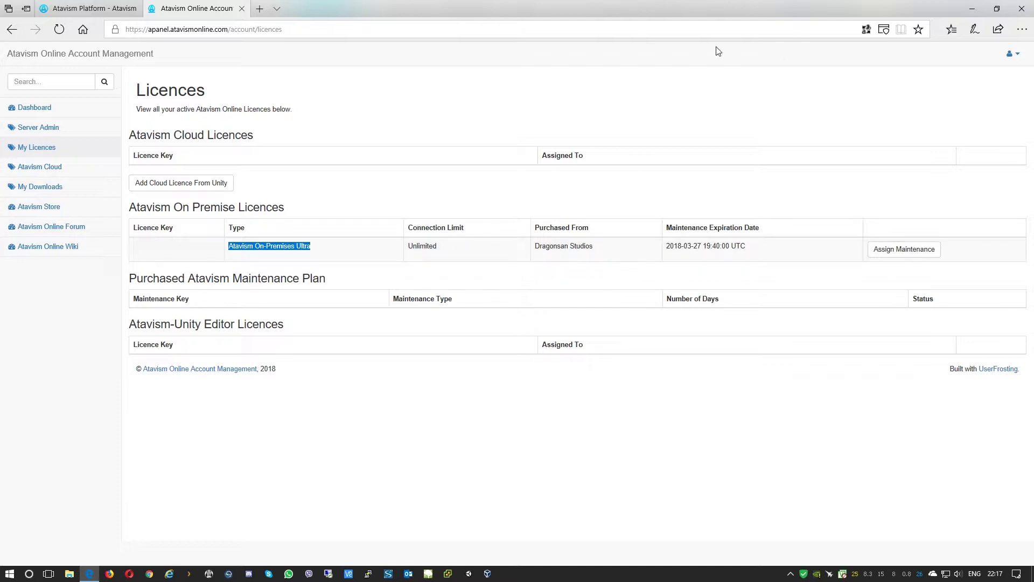
left_click(102, 8)
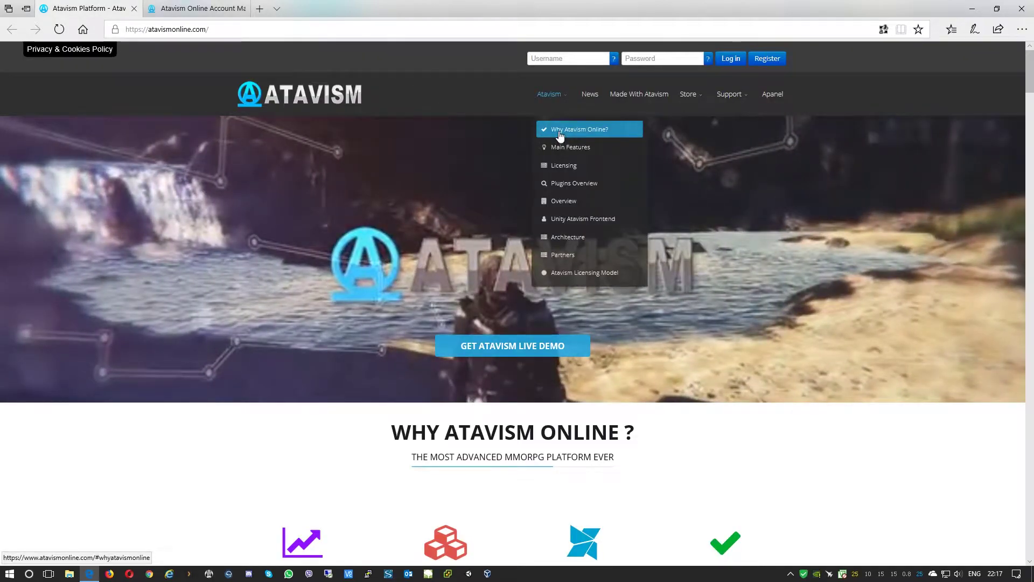
mouse_move(550, 94)
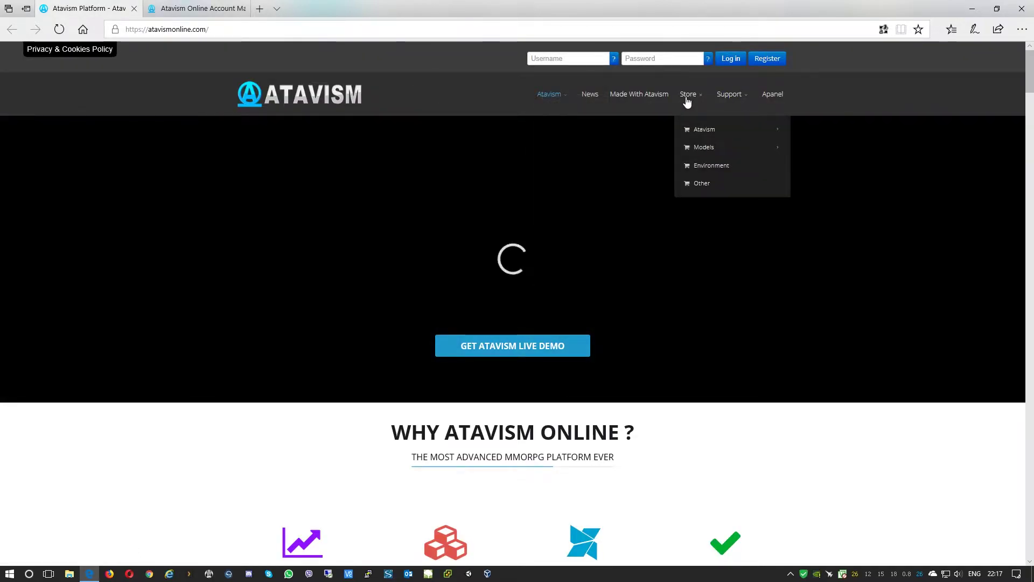
mouse_move(689, 94)
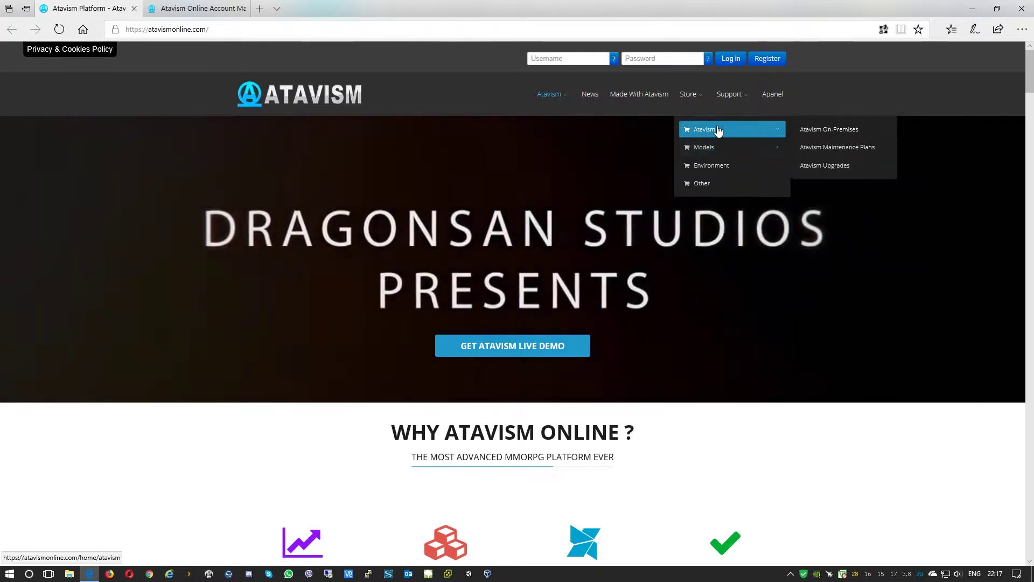
mouse_move(704, 129)
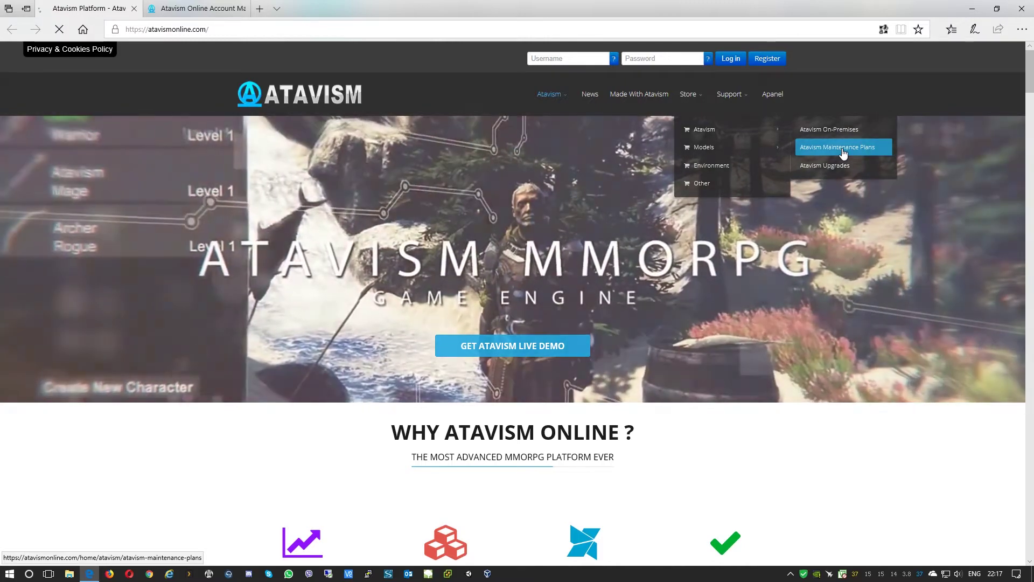
- Go to the Atavism Maintenance Plans store page and highlight the $11.00 Standard plan price
left_click(842, 154)
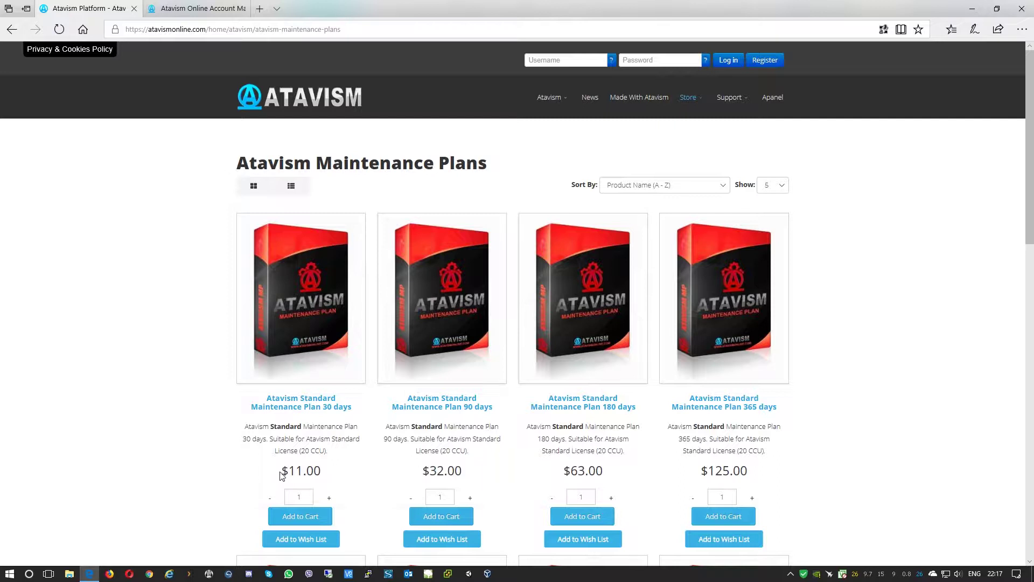
left_click_drag(283, 471, 329, 470)
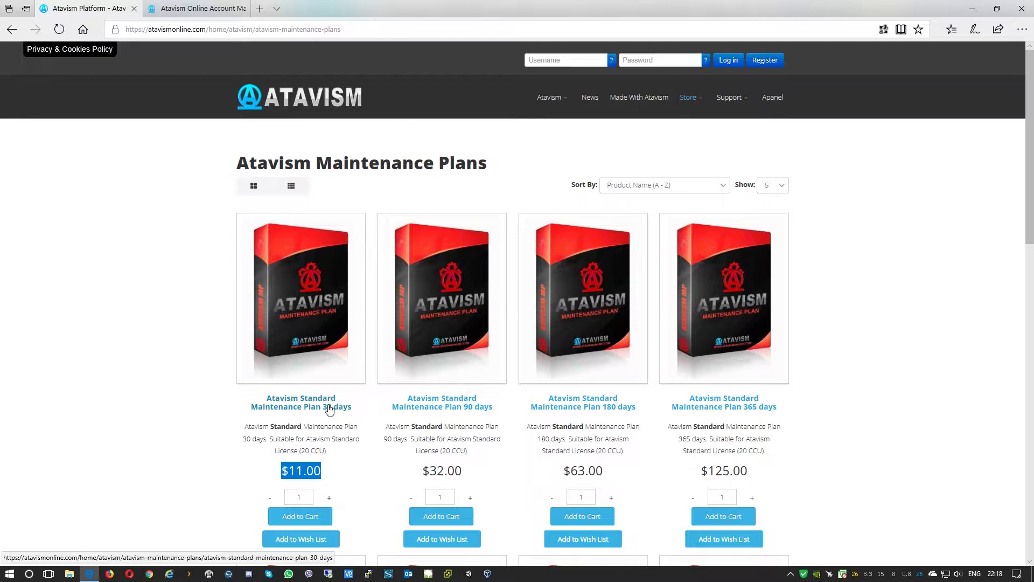
scroll(329, 409, "down", 5)
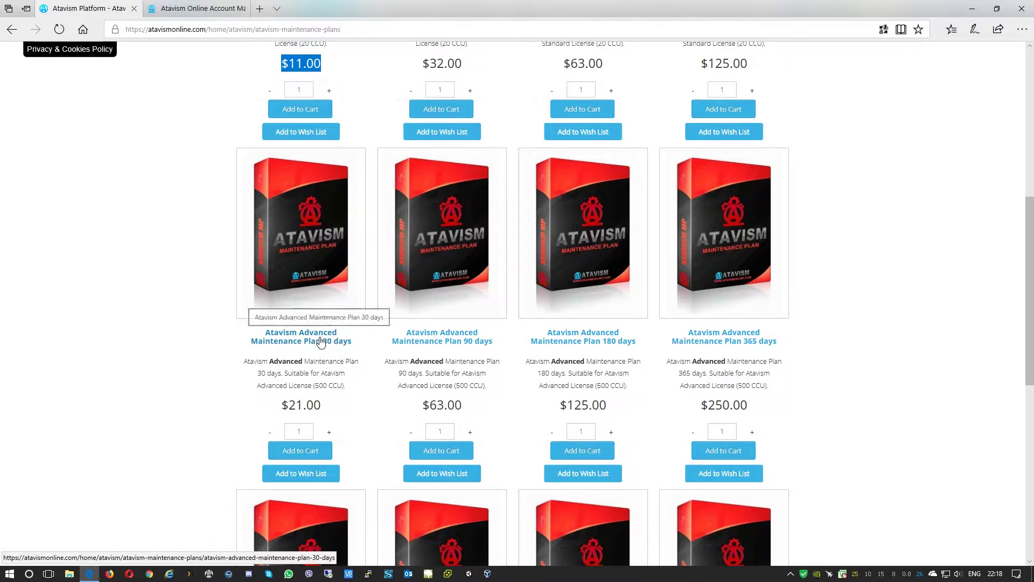
scroll(316, 383, "down", 2)
scroll(312, 393, "down", 2)
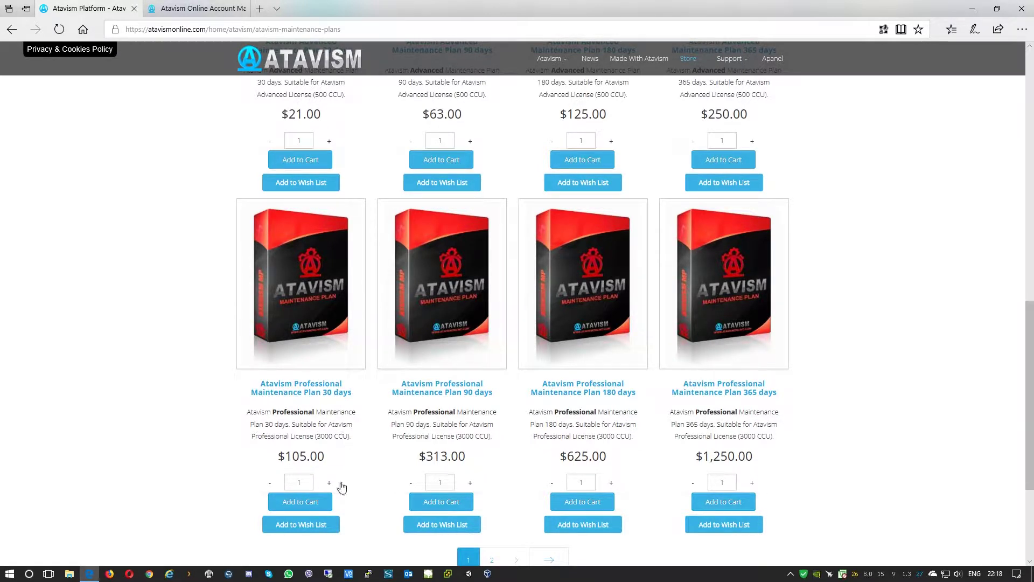
scroll(364, 457, "down", 2)
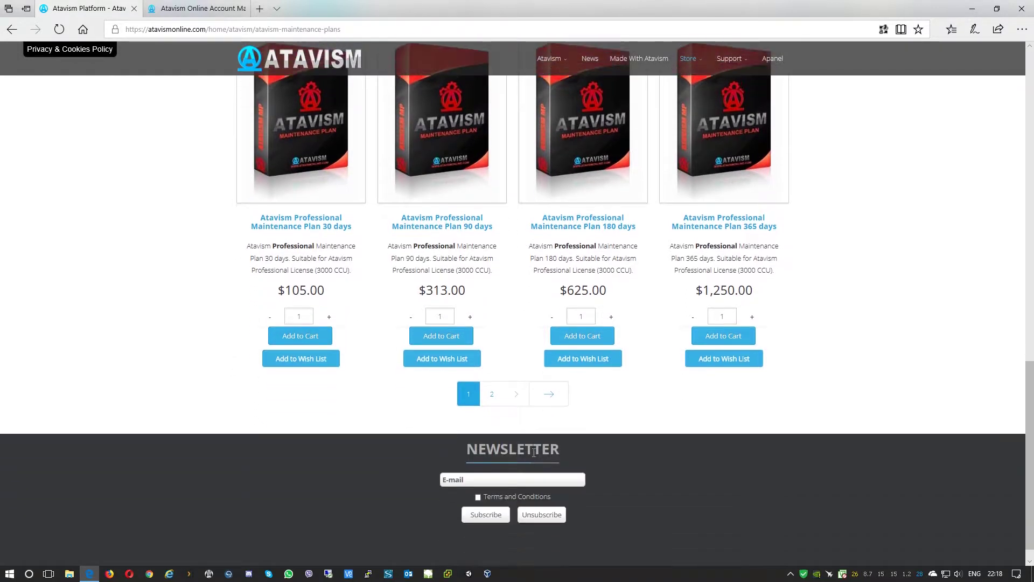
- Move to page 2 of the maintenance plans to reach the Ultra plans
left_click(492, 387)
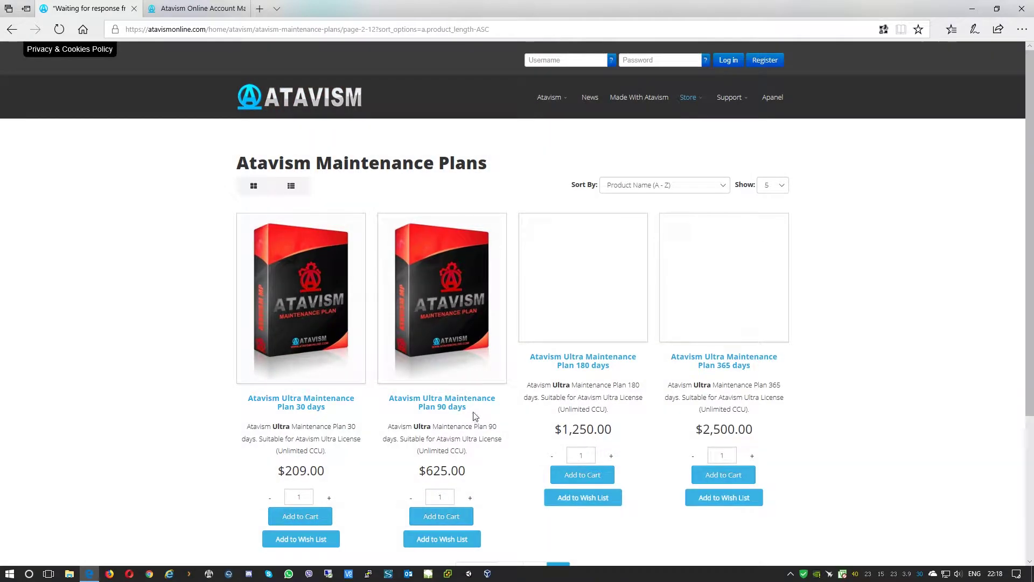
scroll(364, 385, "down", 2)
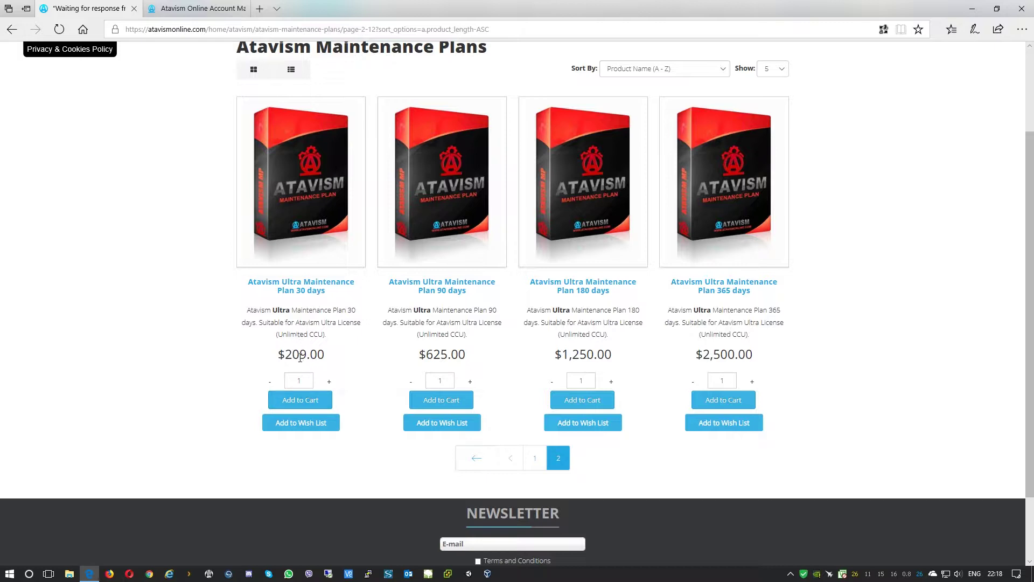
- Add the Ultra 30-day maintenance plan to the cart and log in to the website
left_click(304, 403)
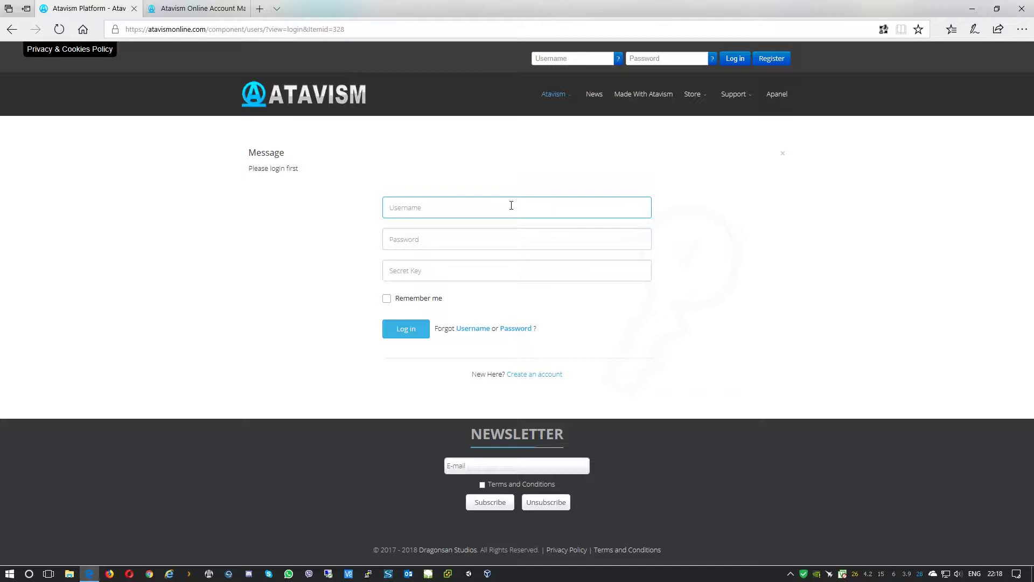
type("Omegx")
key("Tab")
type("••••••")
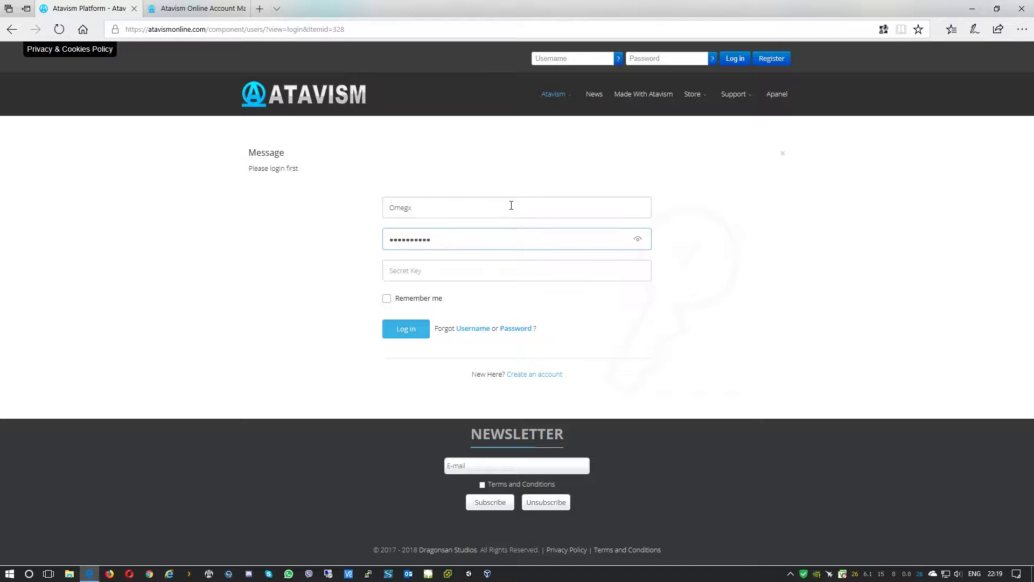
left_click(413, 328)
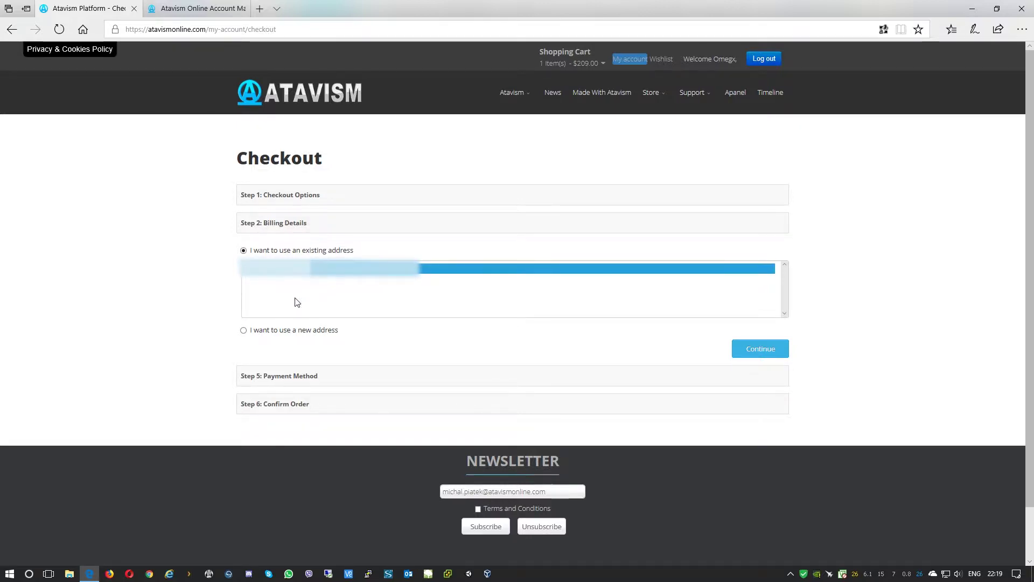
- Continue checkout using the existing saved billing address
left_click(266, 331)
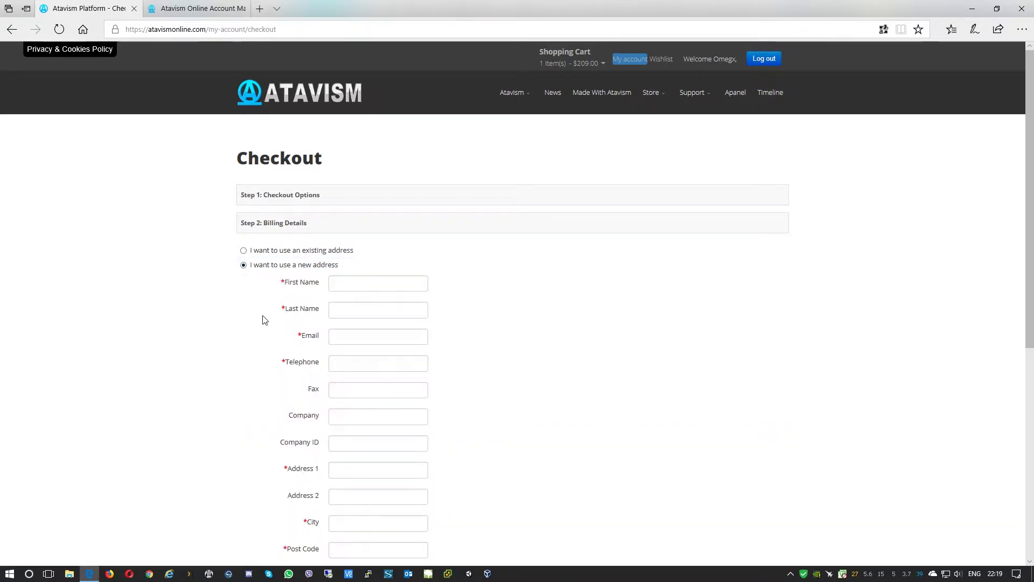
left_click(270, 252)
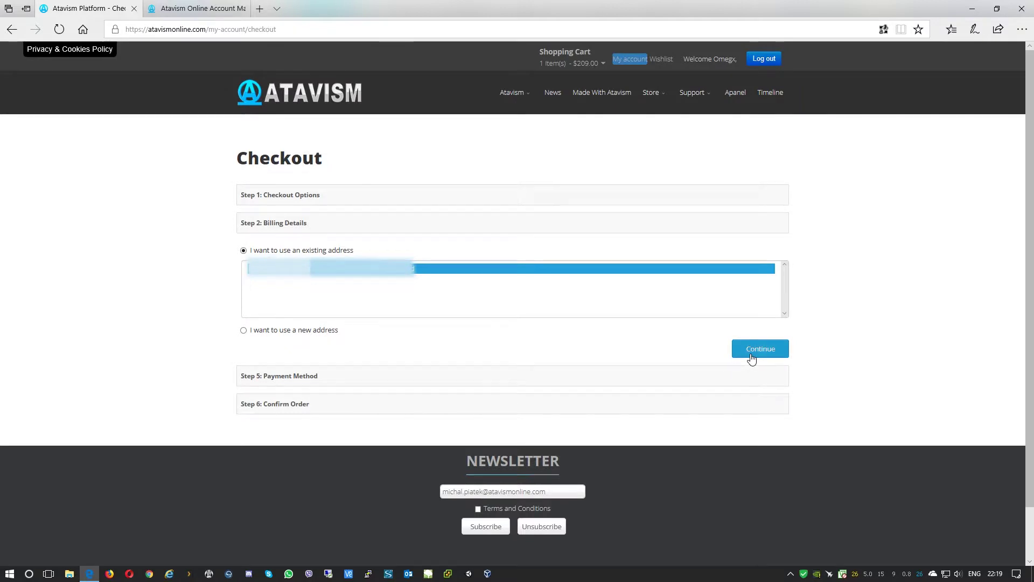
left_click(754, 350)
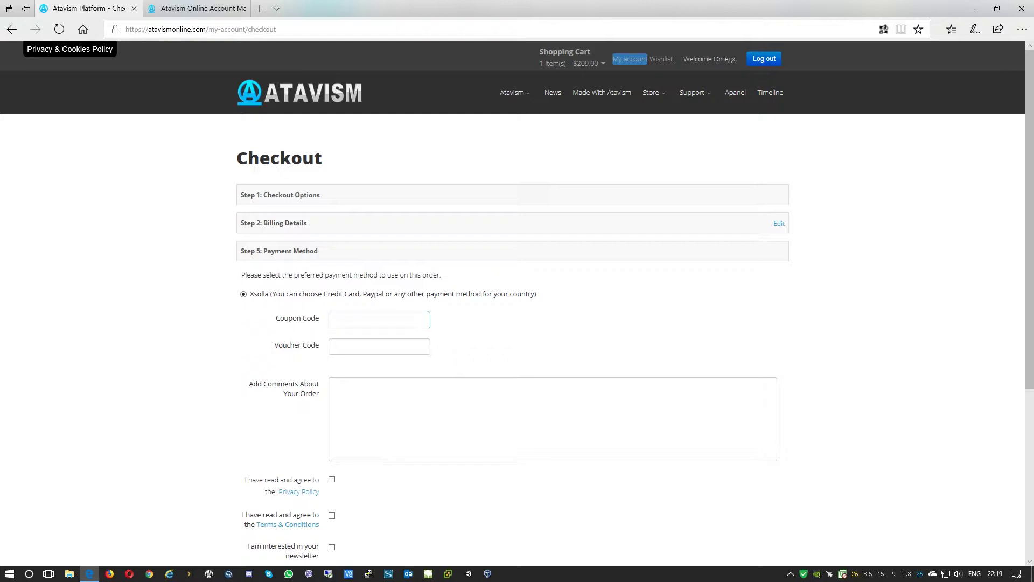
scroll(467, 317, "down", 1)
scroll(467, 317, "down", 1)
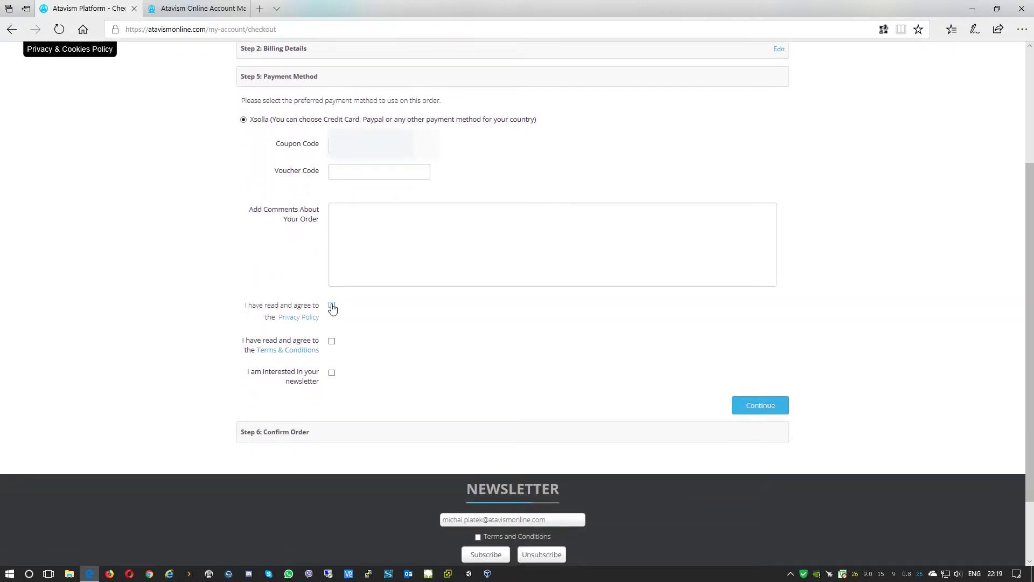
- Accept the Privacy Policy, Terms & Conditions and newsletter, then continue to order confirmation
left_click(332, 305)
left_click(332, 343)
left_click(332, 374)
left_click(760, 407)
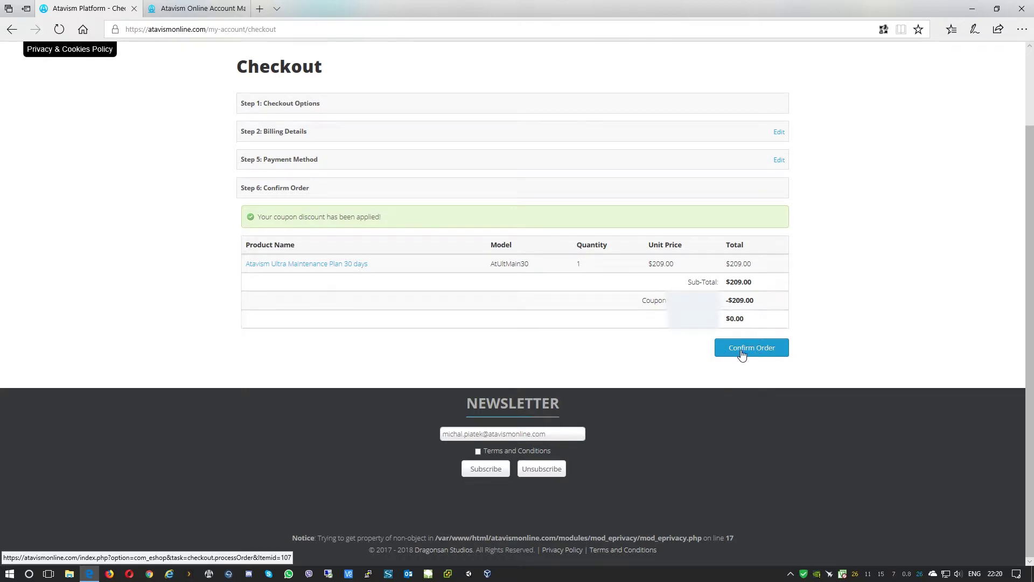
- Confirm the order for the Ultra 30-day maintenance plan
left_click(770, 353)
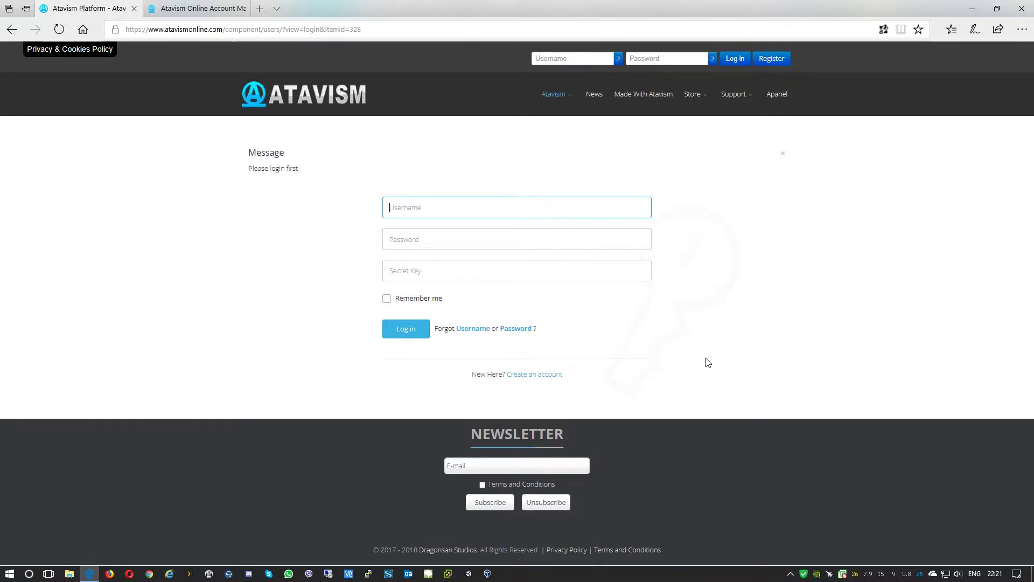
- Start Assign Maintenance for the Ultra licence and check the still-empty Maintenance Plan list
left_click(185, 14)
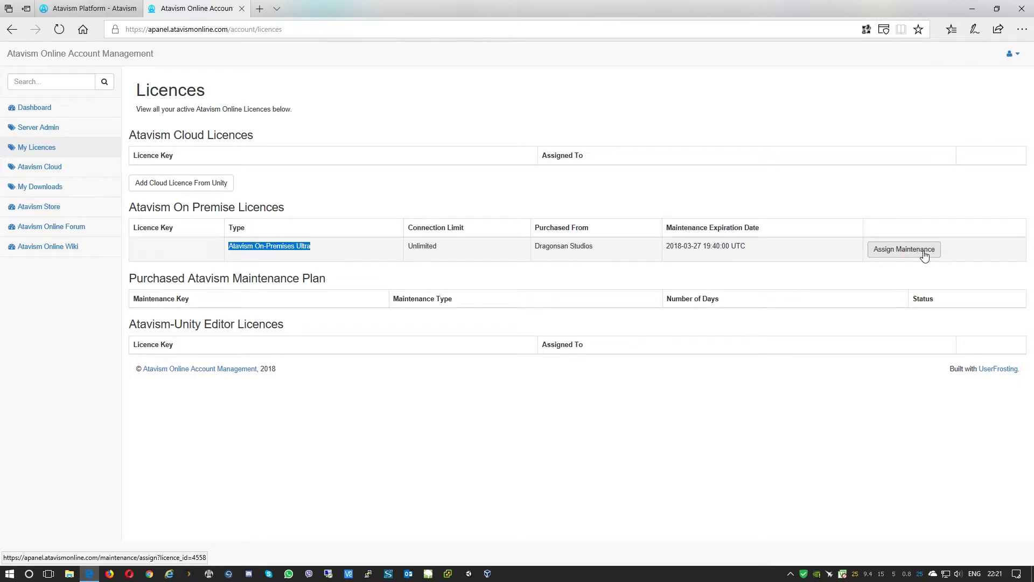
left_click(926, 256)
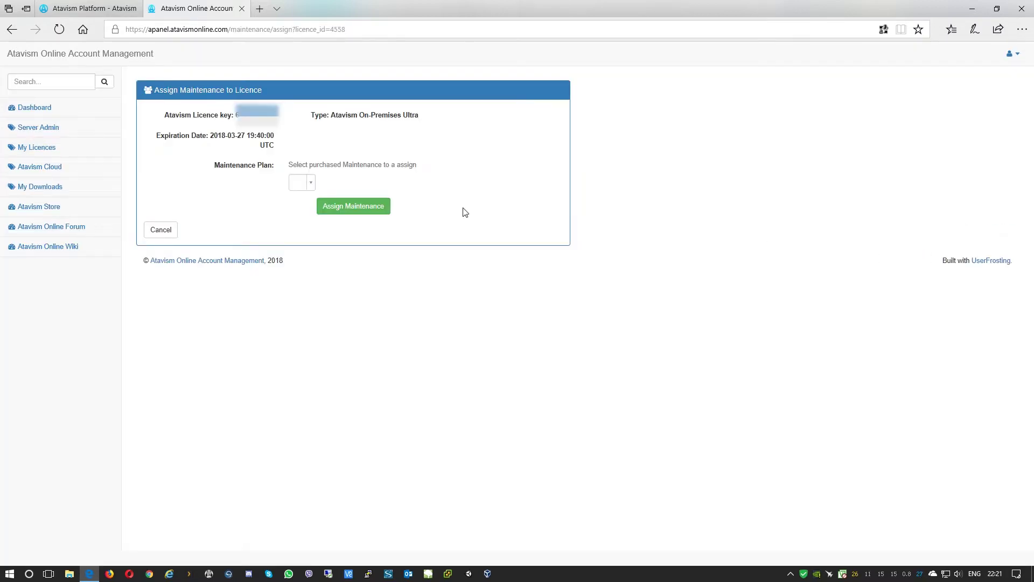
left_click(312, 184)
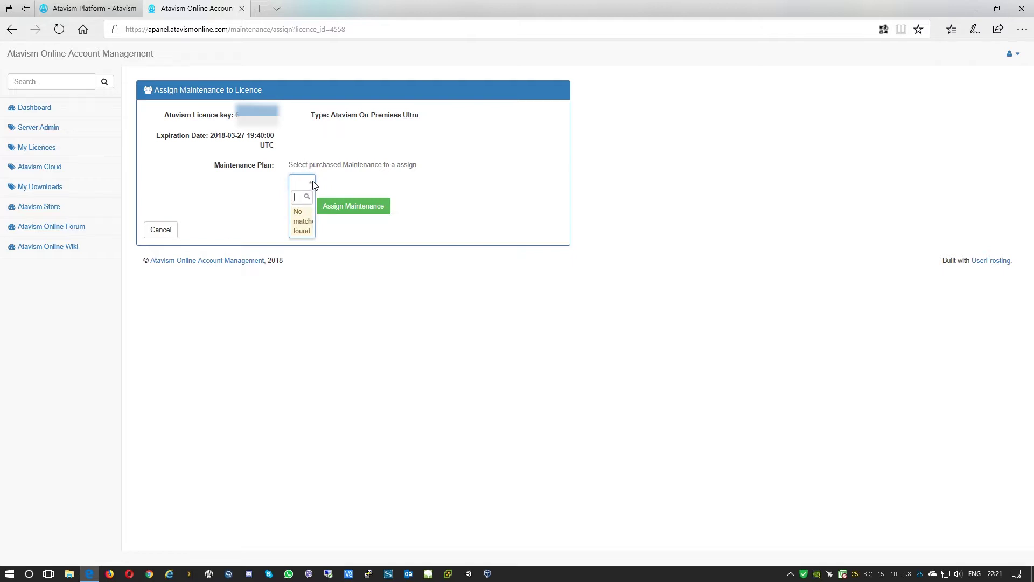
left_click(313, 185)
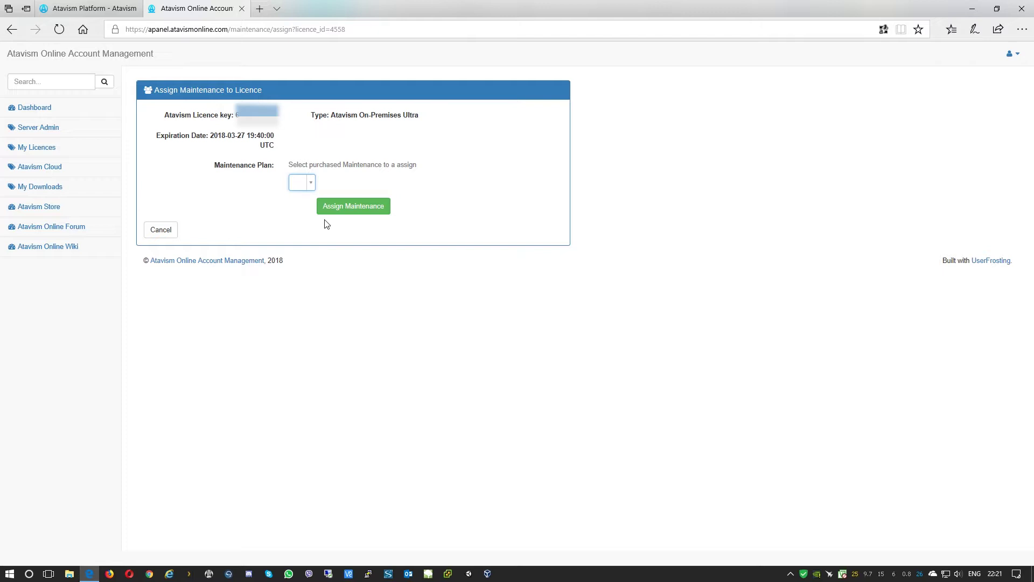
- Return to My Downloads, which lists only the 2.6.1 and 2.7 releases
left_click(47, 192)
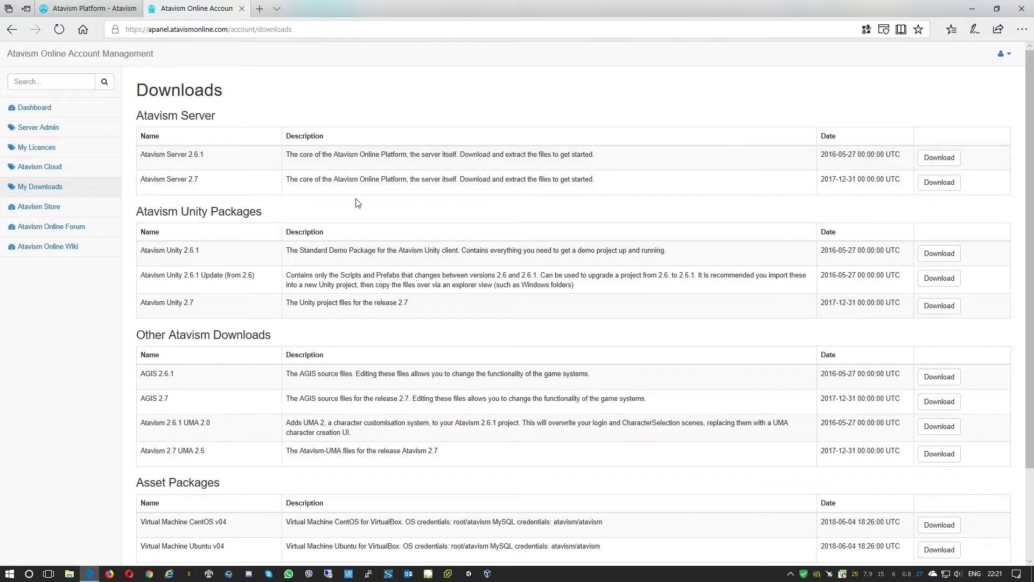
scroll(360, 199, "down", 3)
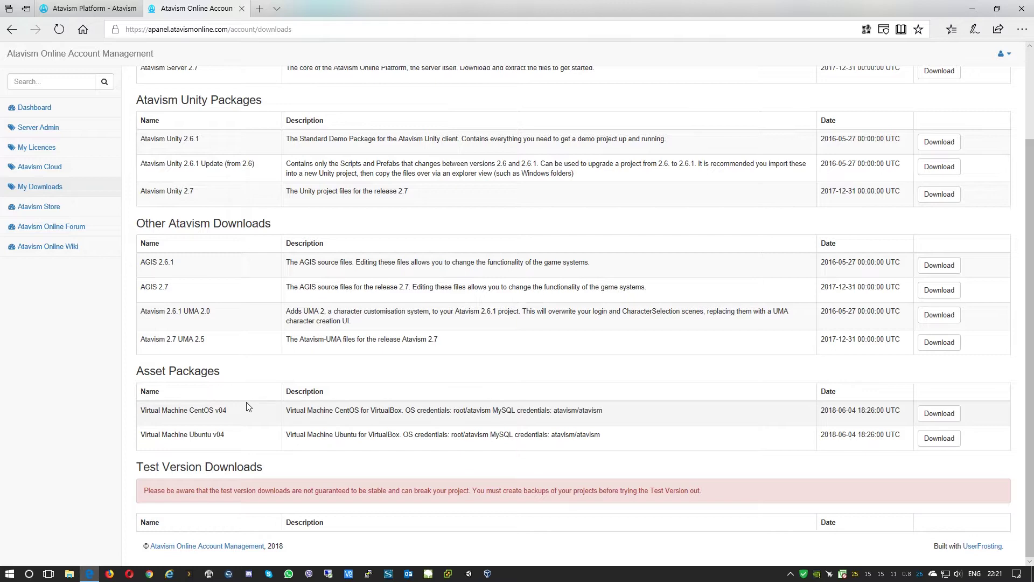
scroll(248, 407, "up", 2)
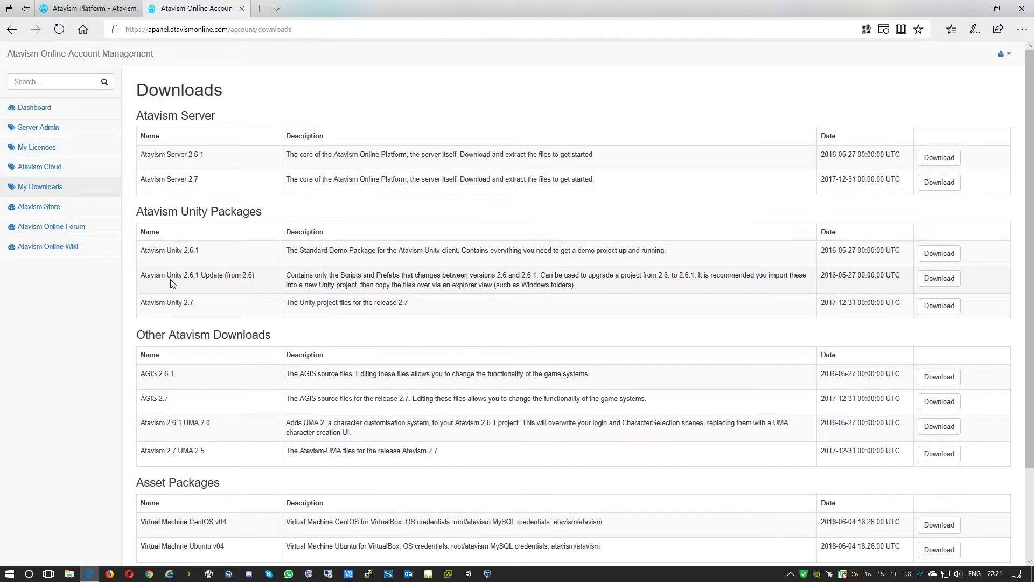
scroll(171, 282, "down", 2)
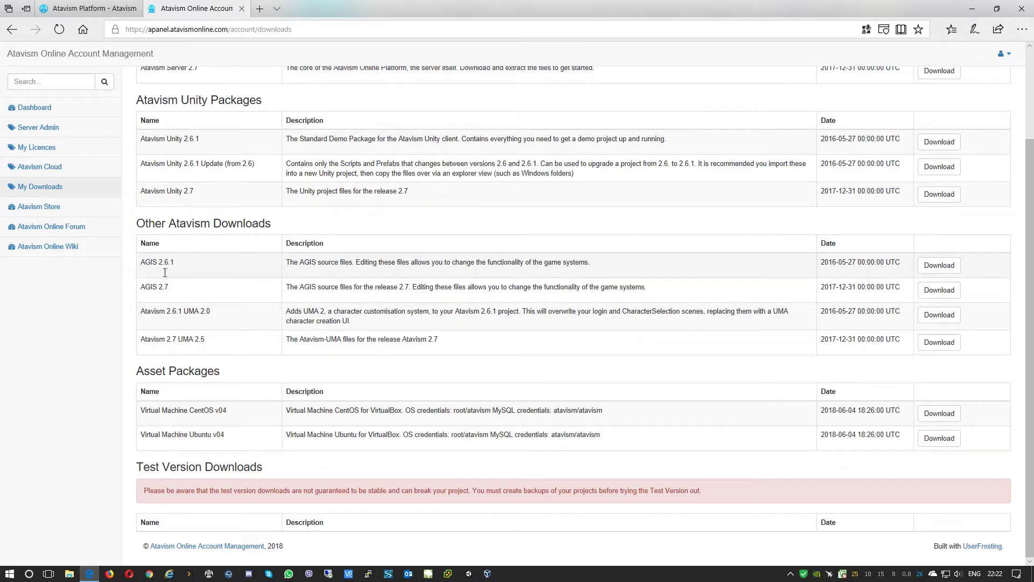
- Assign the Ultra 30-day maintenance plan to the On-Premises Ultra licence, extending expiry to 2018-04-26
left_click(47, 152)
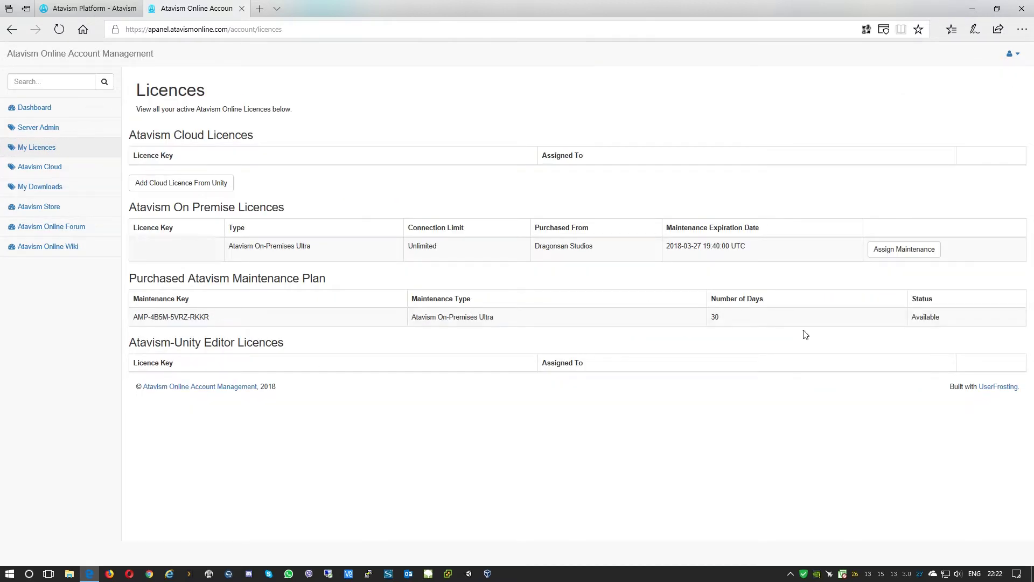
left_click(895, 251)
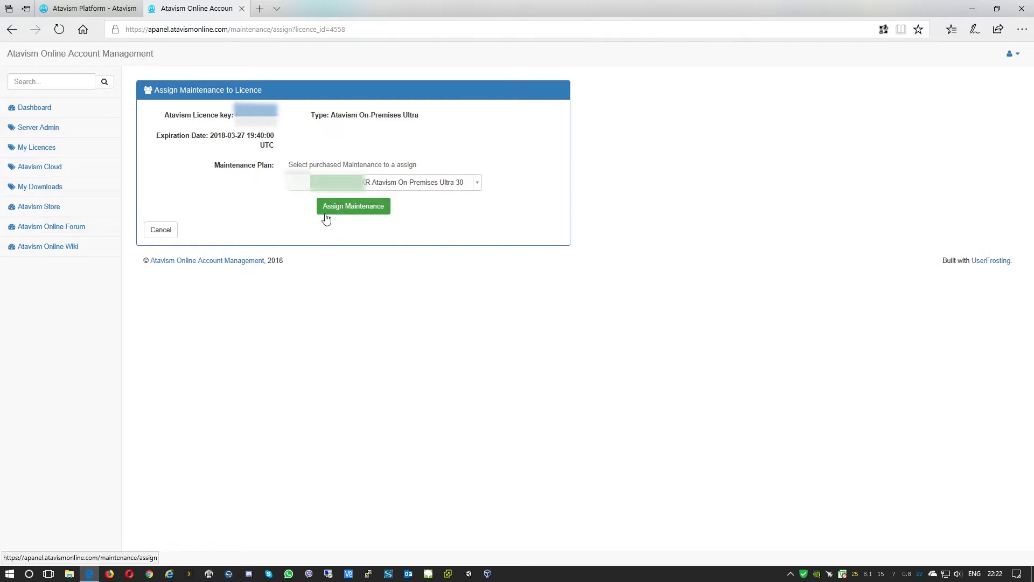
left_click(353, 208)
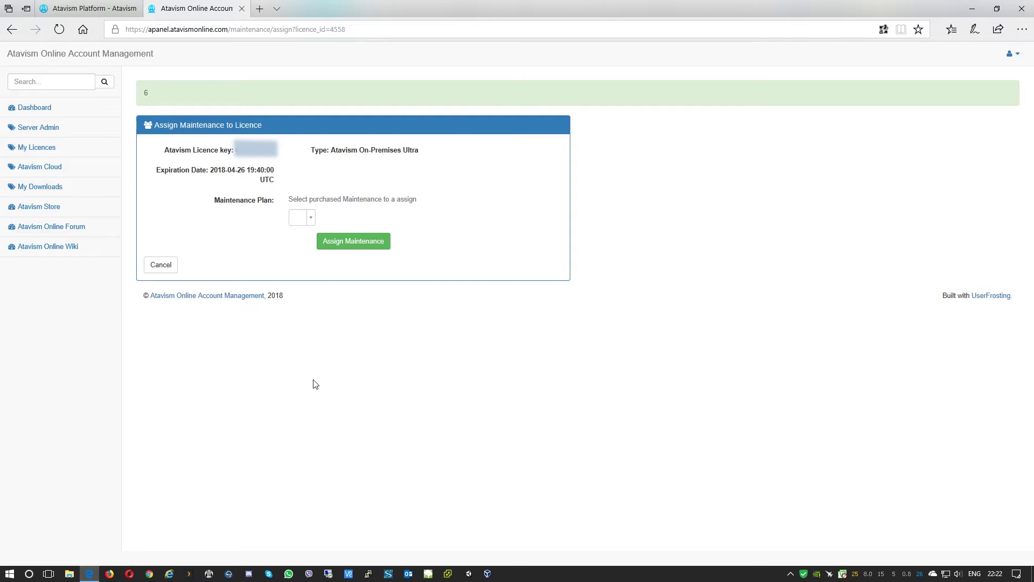
- Review My Downloads, highlighting the new Atavism Server 2018.1.2 and 2018.1.3 releases
left_click(39, 187)
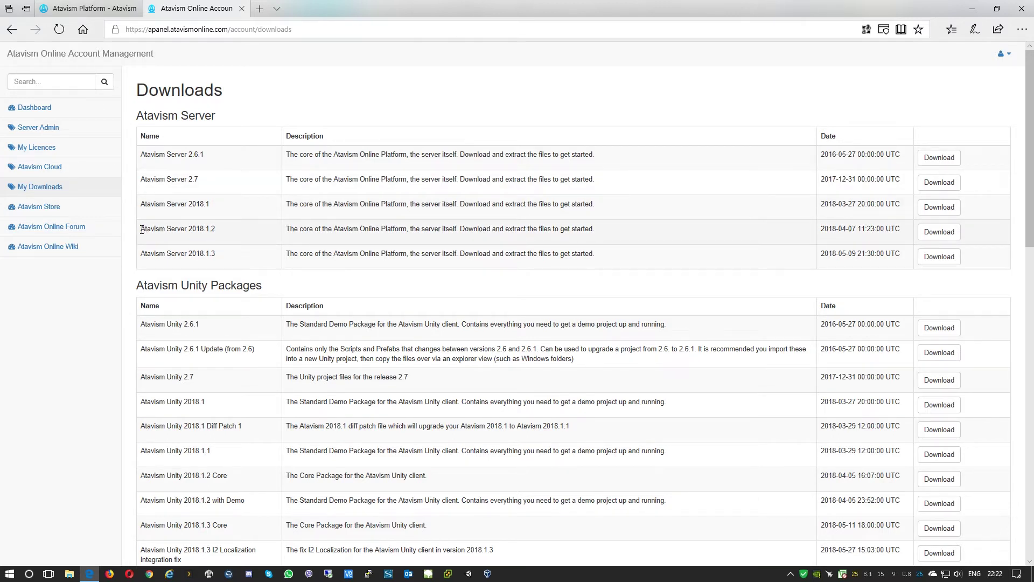
left_click_drag(146, 229, 217, 230)
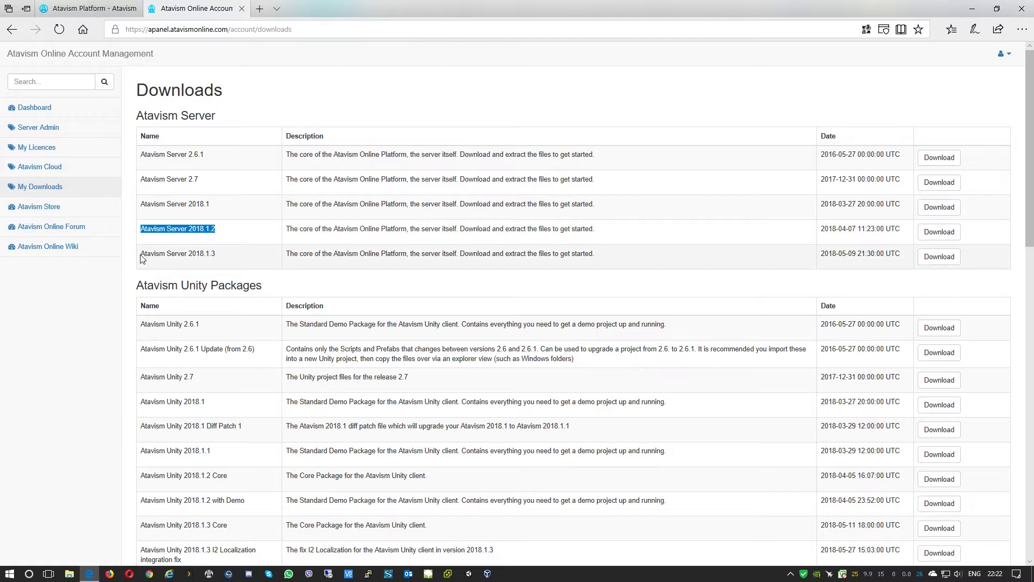
left_click_drag(140, 257, 216, 253)
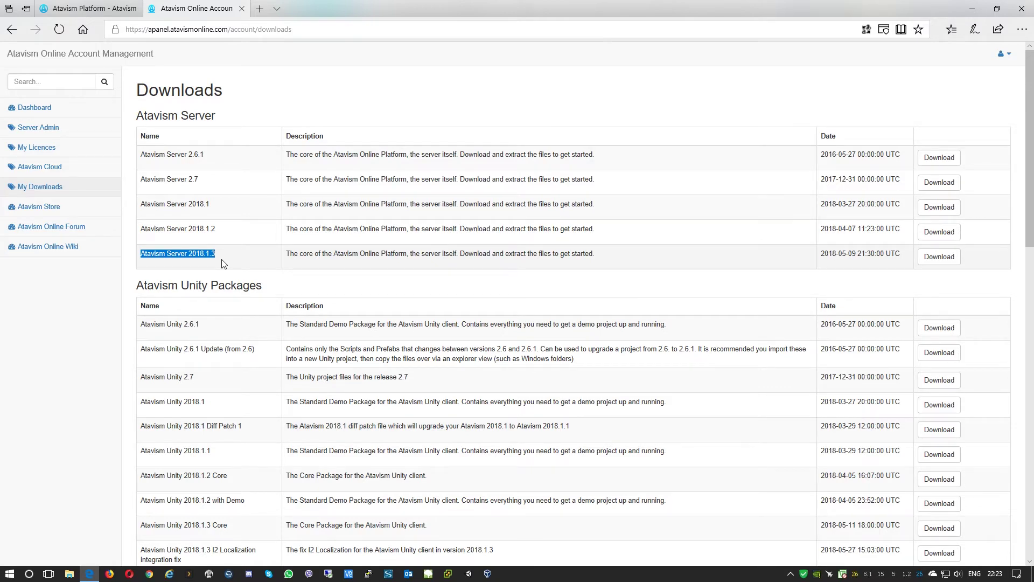
scroll(298, 273, "down", 2)
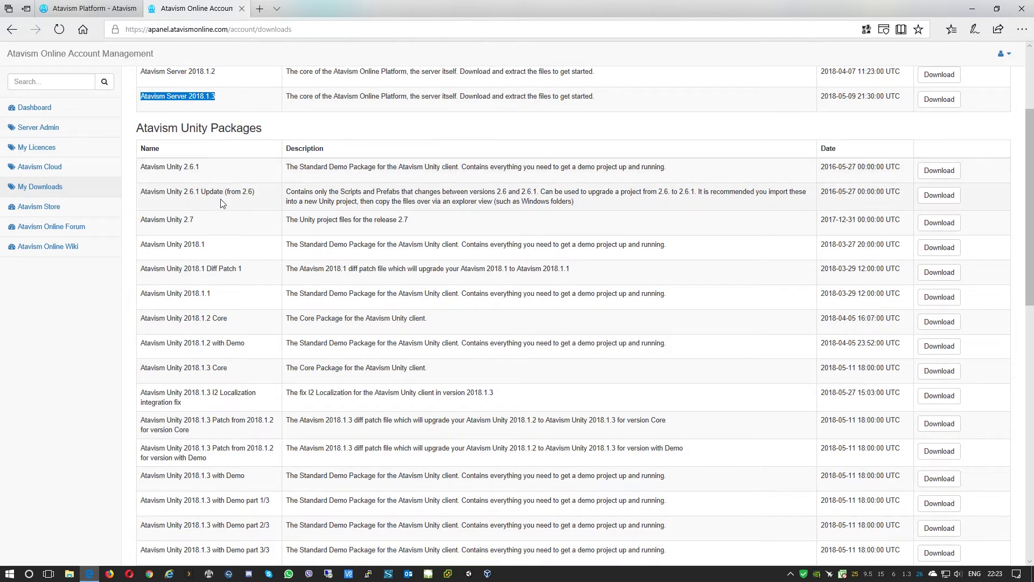
scroll(220, 206, "down", 2)
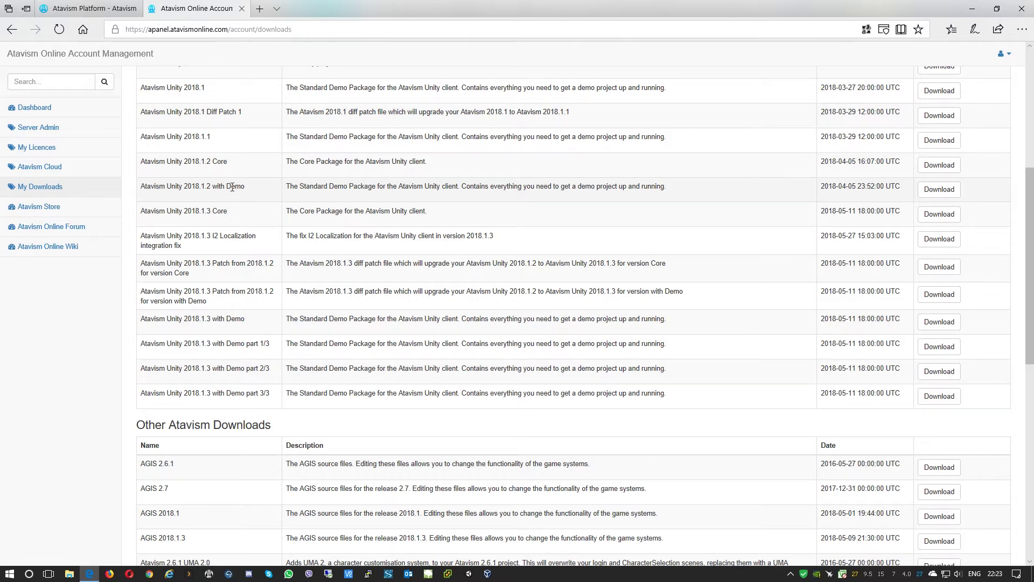
scroll(232, 187, "down", 3)
scroll(232, 187, "down", 2)
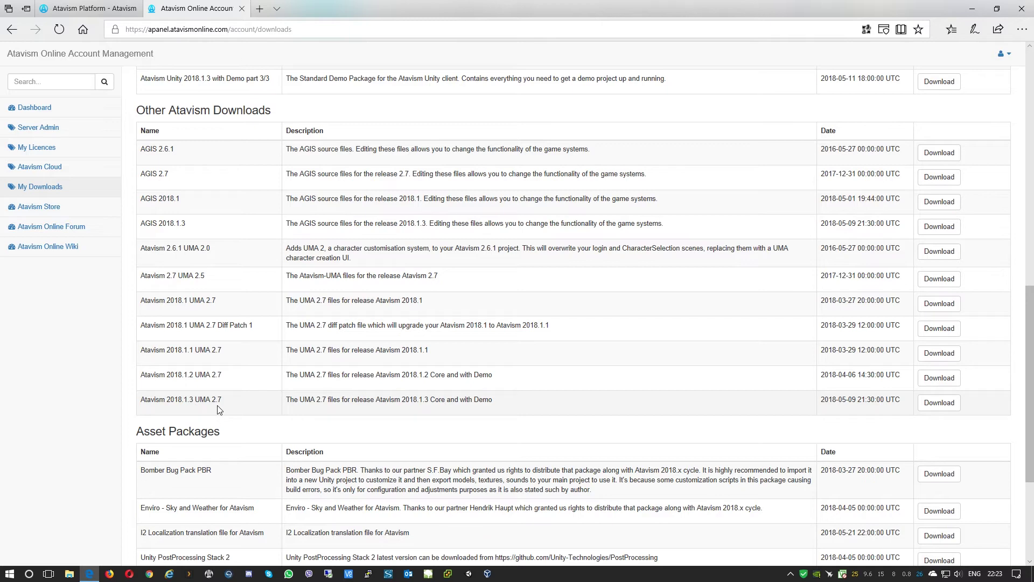
scroll(255, 404, "down", 3)
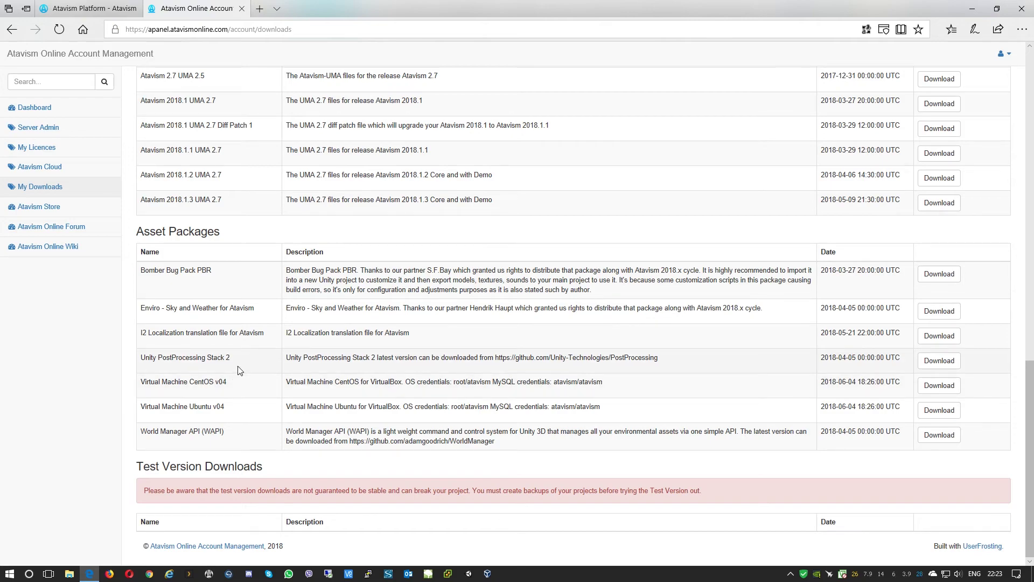
scroll(238, 370, "up", 4)
scroll(237, 370, "up", 3)
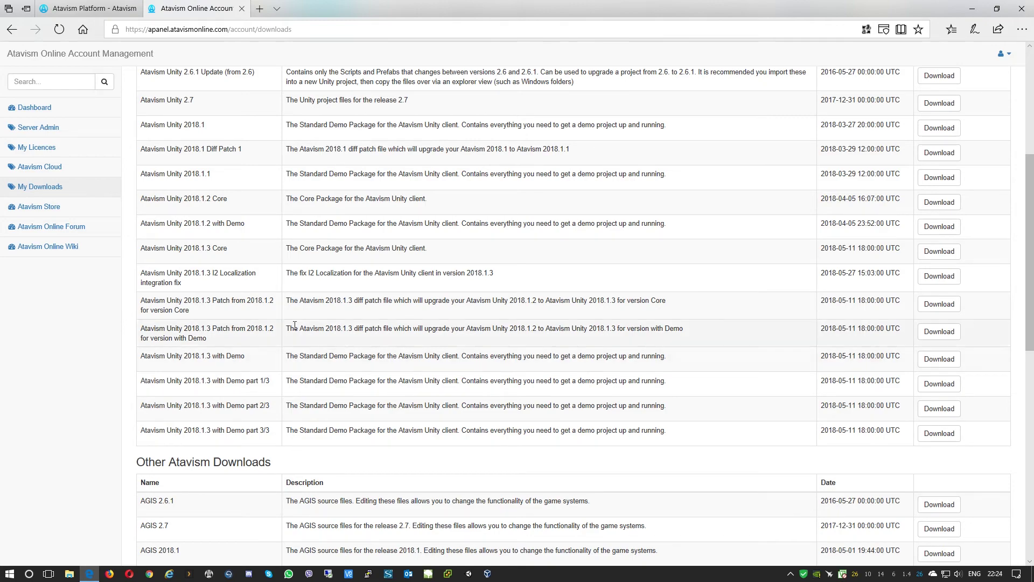
scroll(659, 308, "up", 2)
scroll(659, 307, "up", 3)
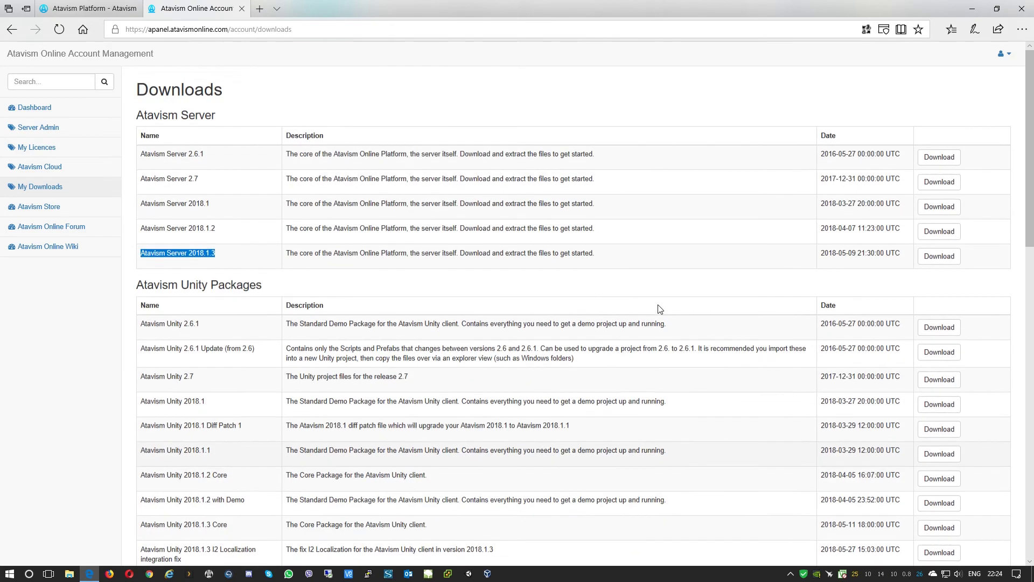